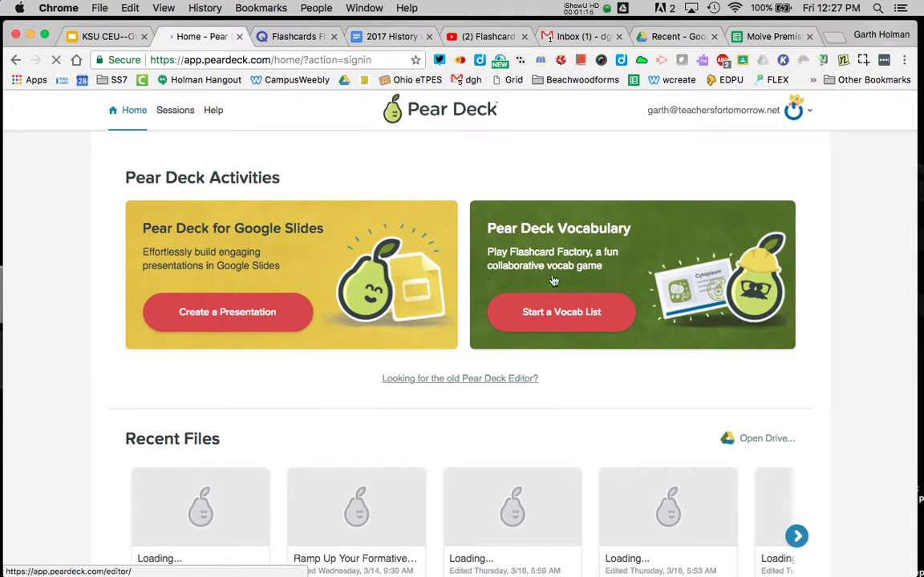
Start a new vocabulary list and enter Heresy as the first term with the suggested definition "religious opinion contrary to the doctrines of a church"
left_click(559, 319)
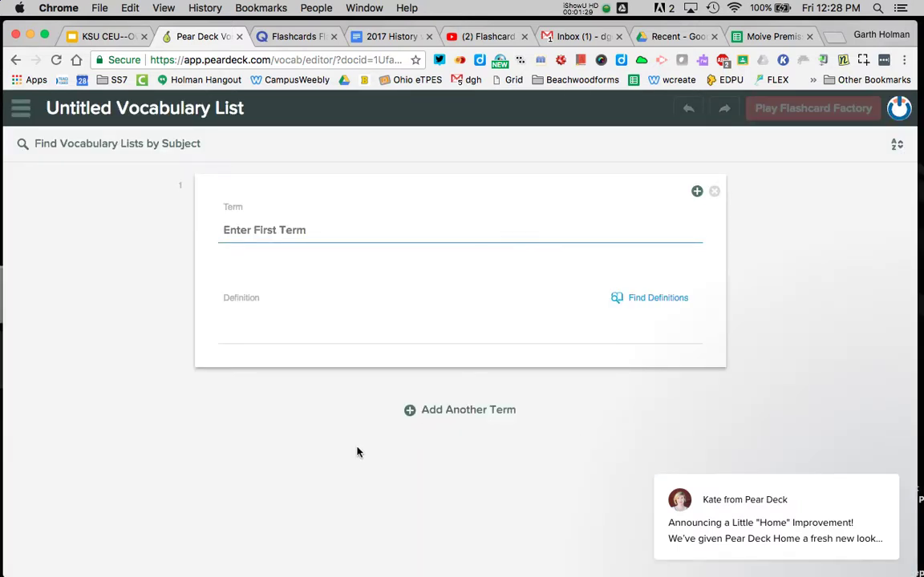
type("Her")
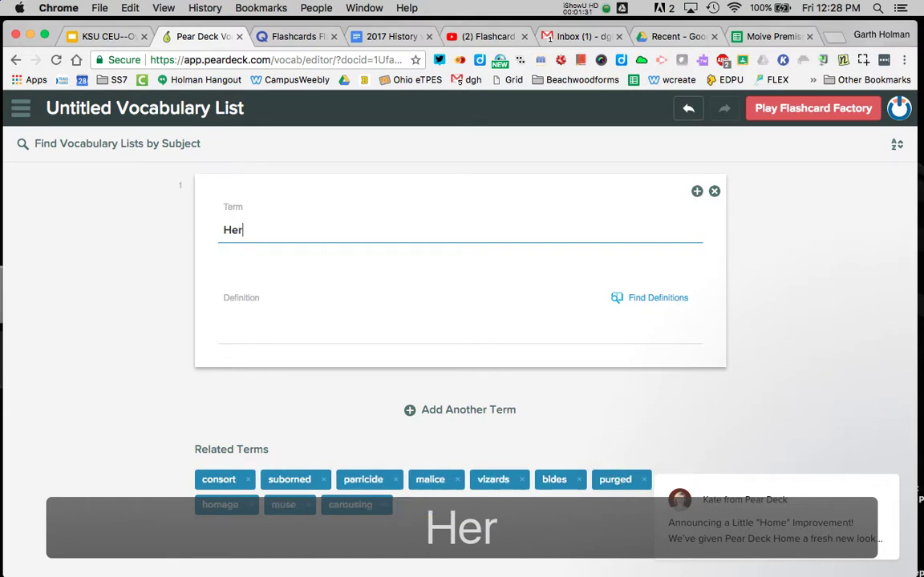
type("esy")
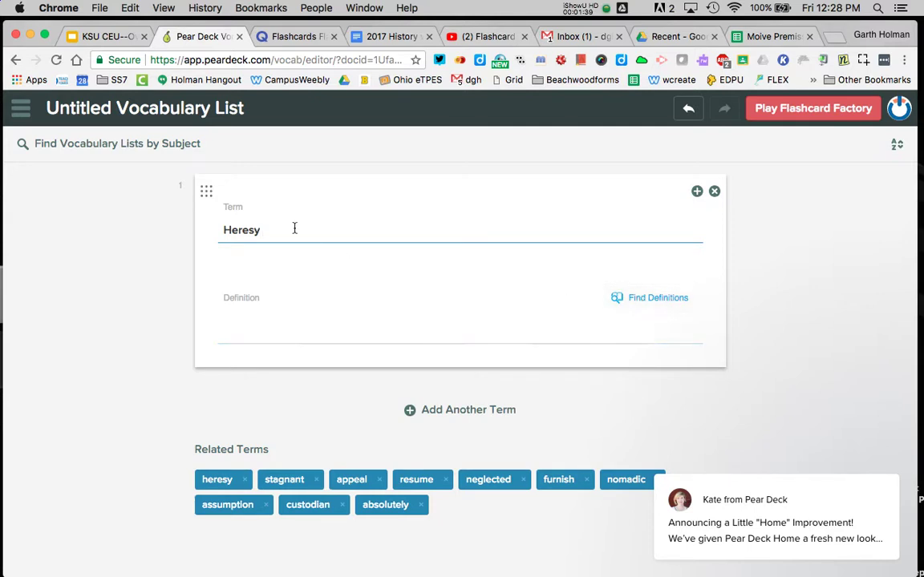
left_click(270, 328)
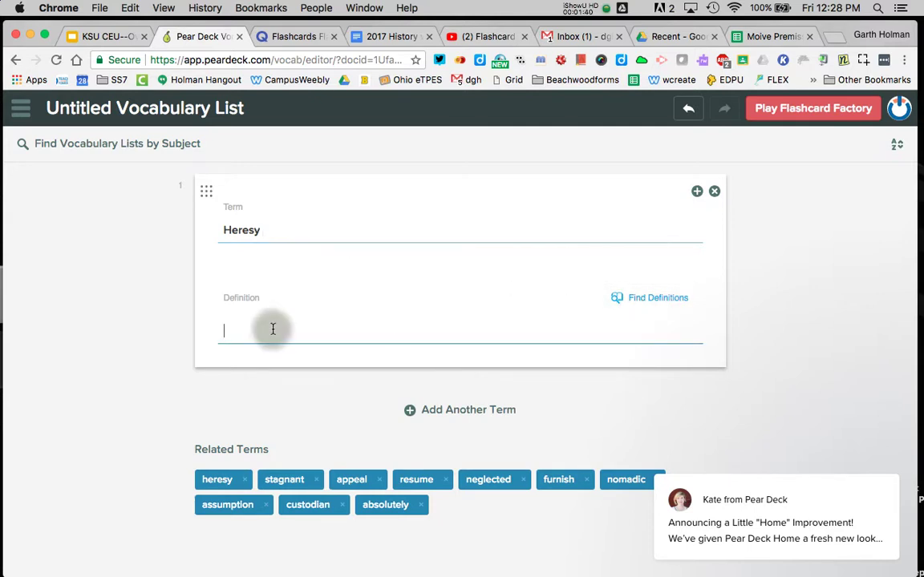
left_click(628, 300)
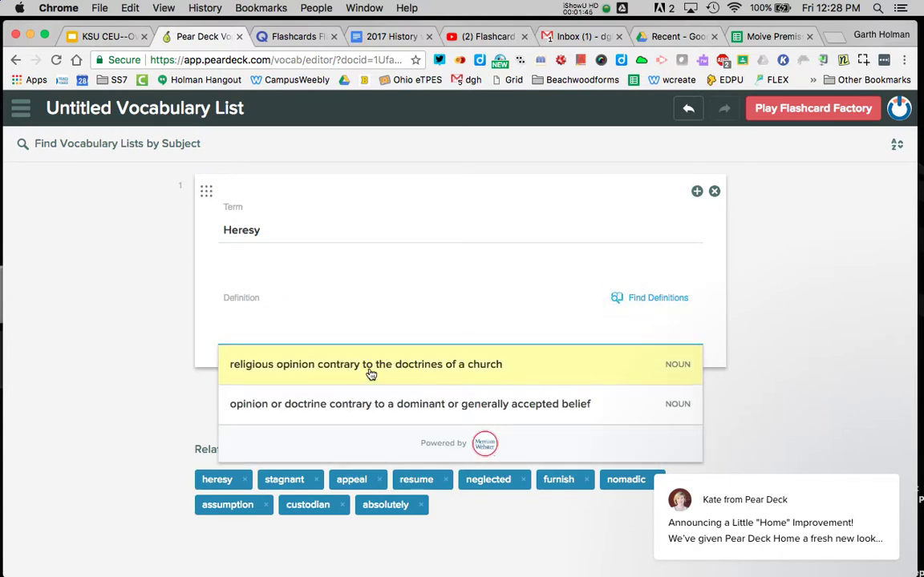
left_click(370, 373)
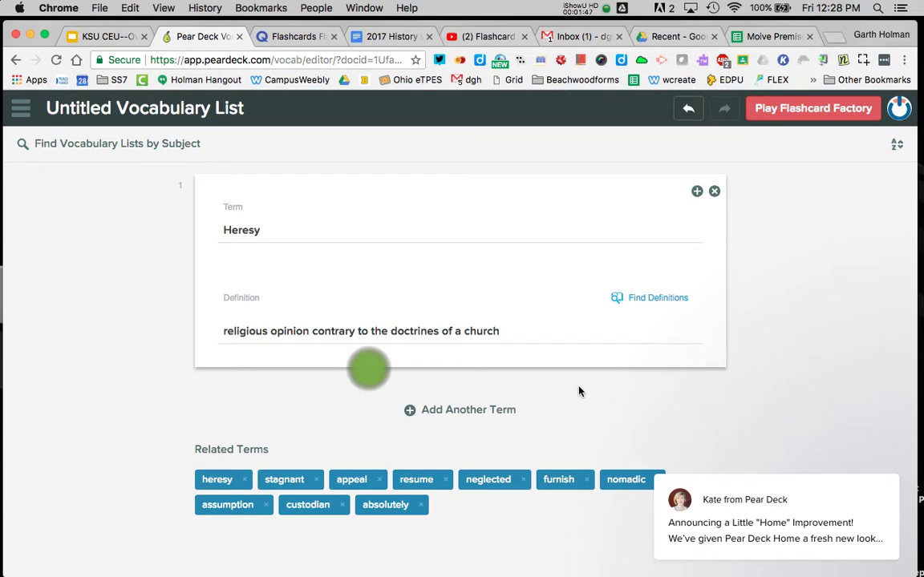
Add a second term, Heretic, and give it the custom definition "The person who believes in Heresy"
left_click(474, 411)
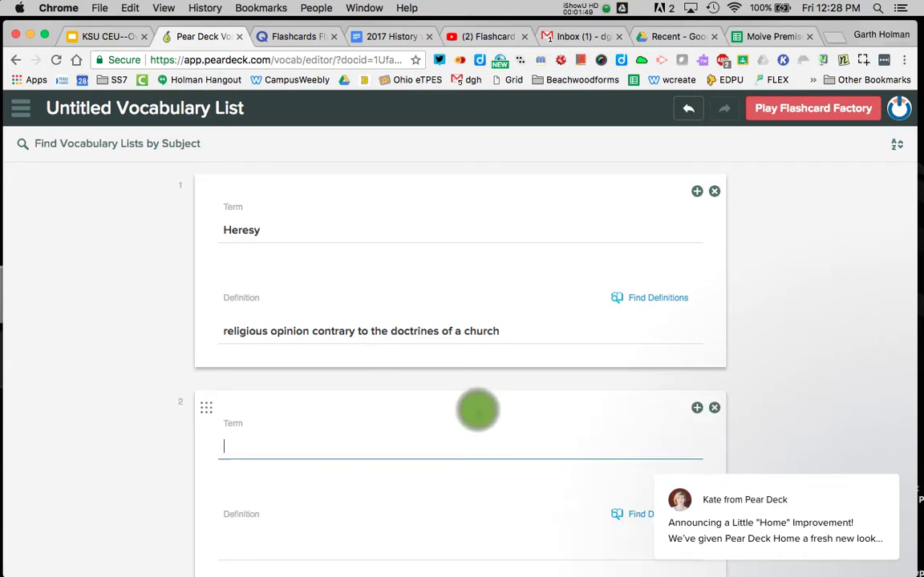
type("Heret")
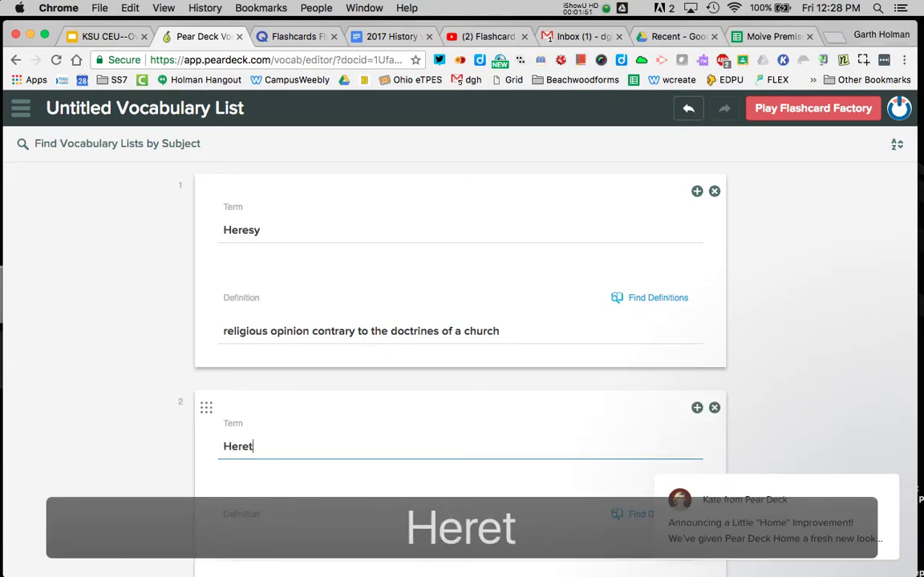
type("ic")
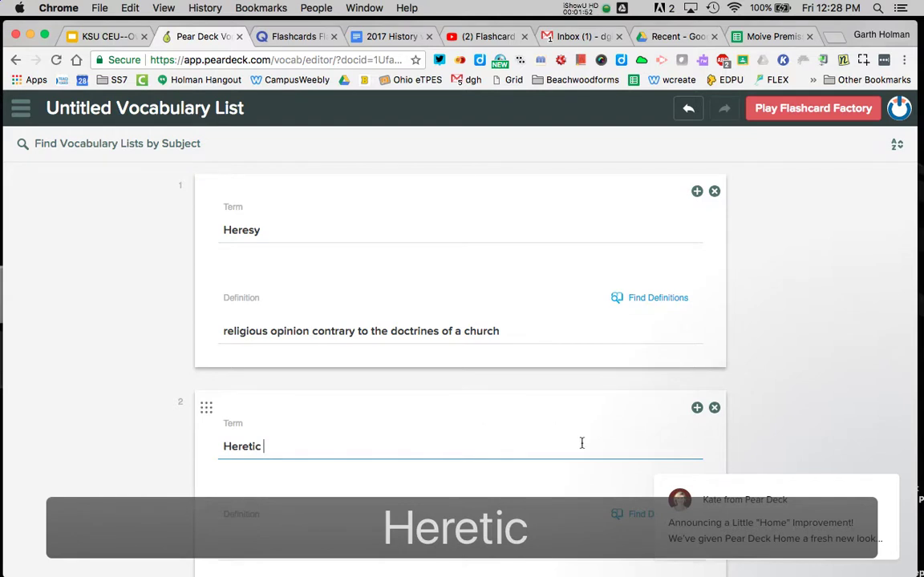
left_click(621, 514)
scroll(808, 377, "down", 4)
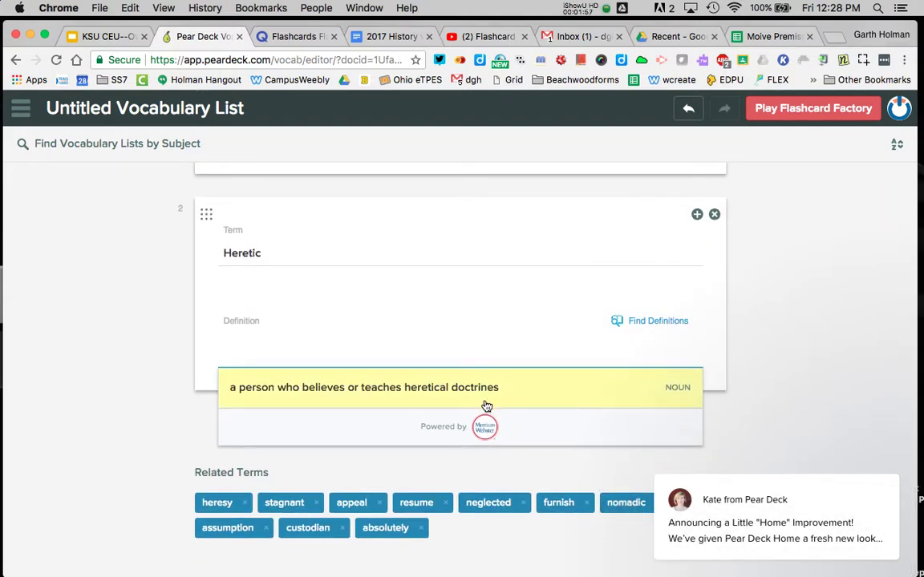
left_click(310, 323)
type("The pers")
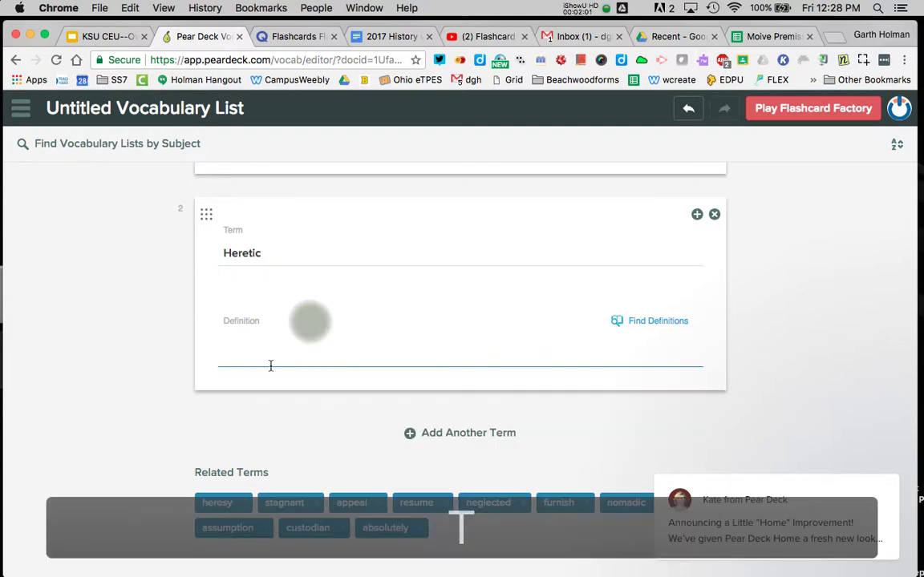
type("on who ")
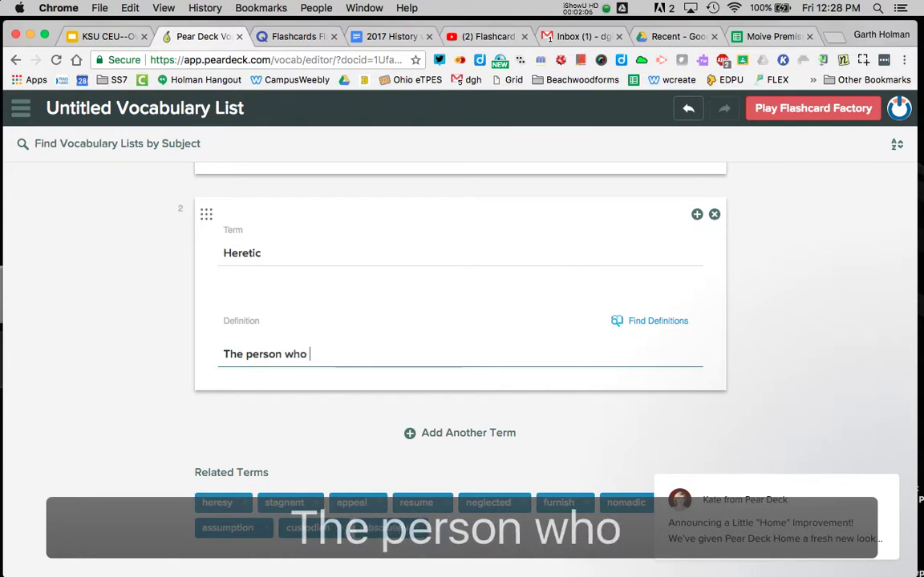
type("believes ")
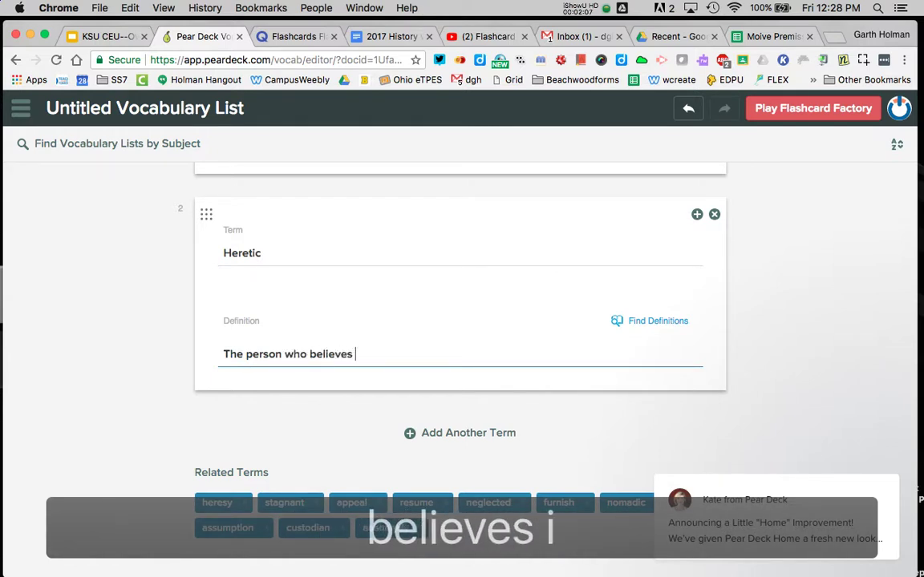
type("in Heresy")
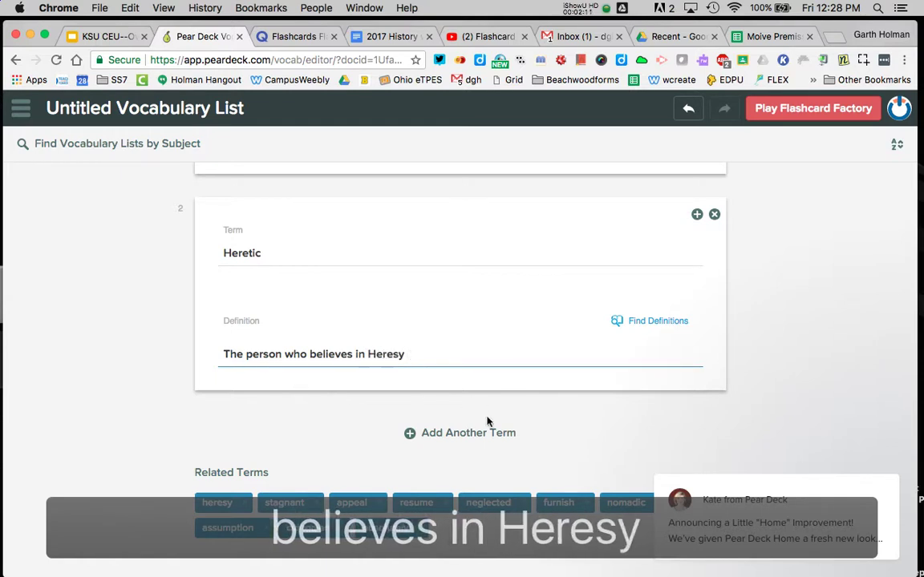
Add a third term, Papal Bull, and look up suggested definitions for it
left_click(466, 433)
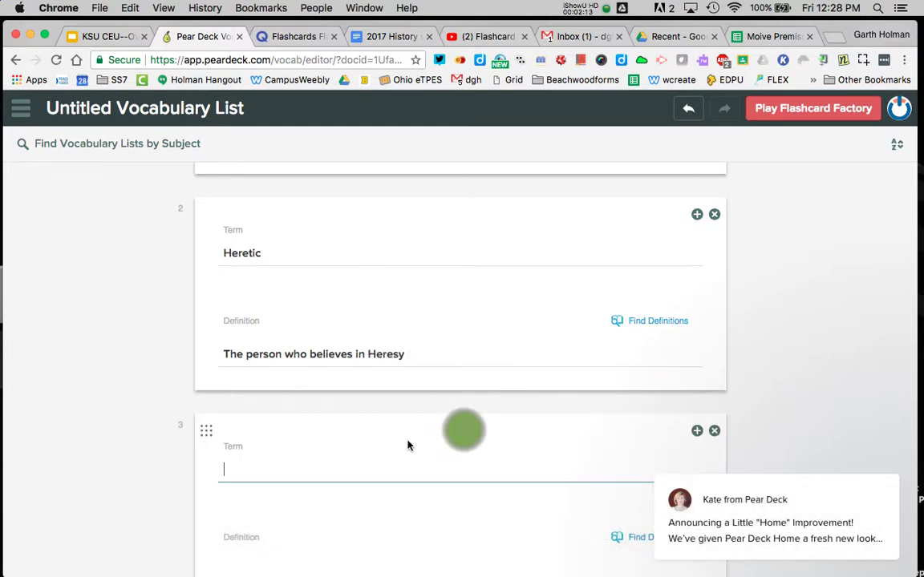
type("Papal Bull")
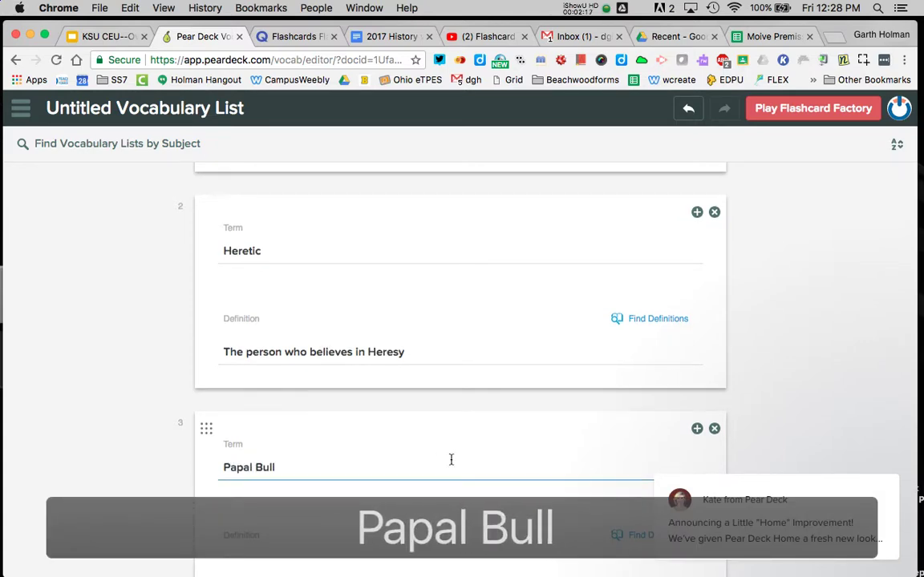
scroll(438, 448, "down", 3)
left_click(641, 377)
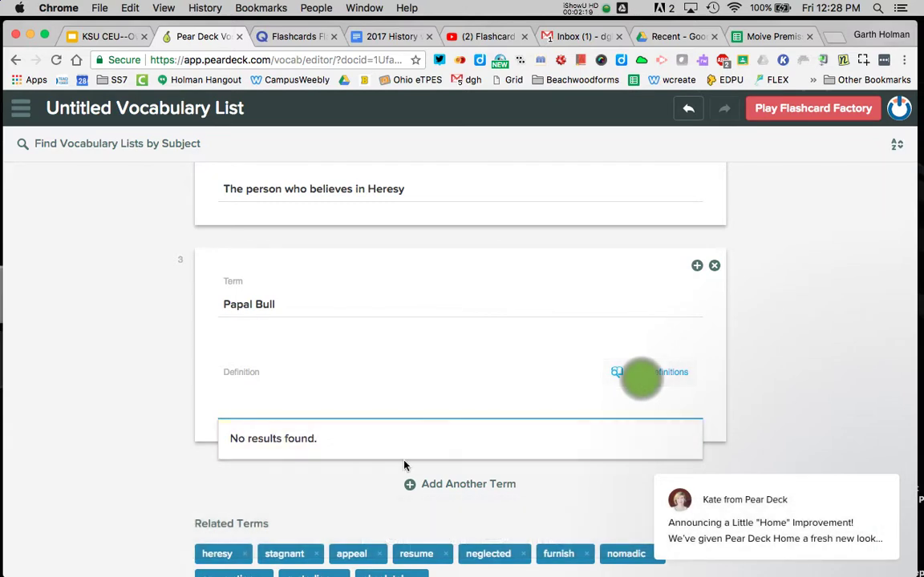
Copy the papal bull explanation under May 7, 2018 in the Google Docs history document into the Papal Bull term's definition
left_click(385, 36)
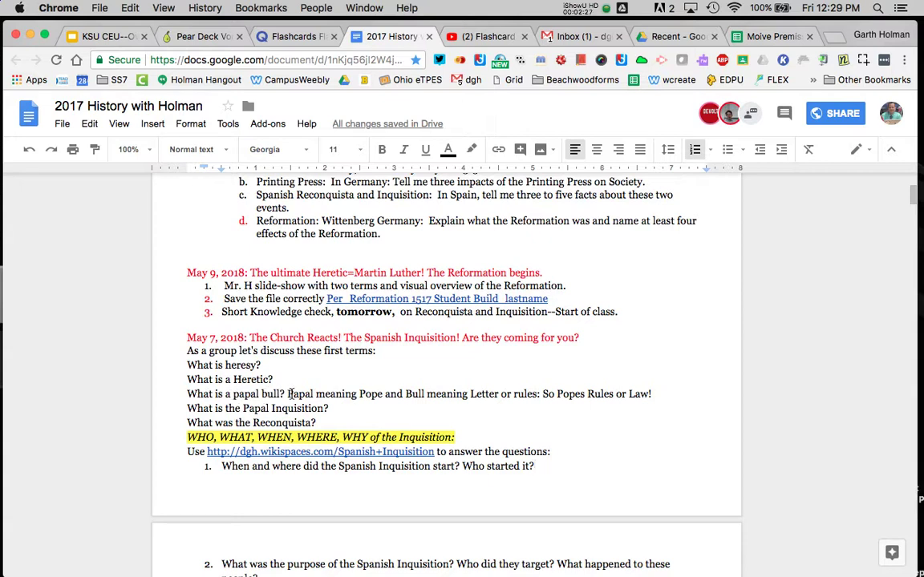
left_click_drag(288, 393, 659, 394)
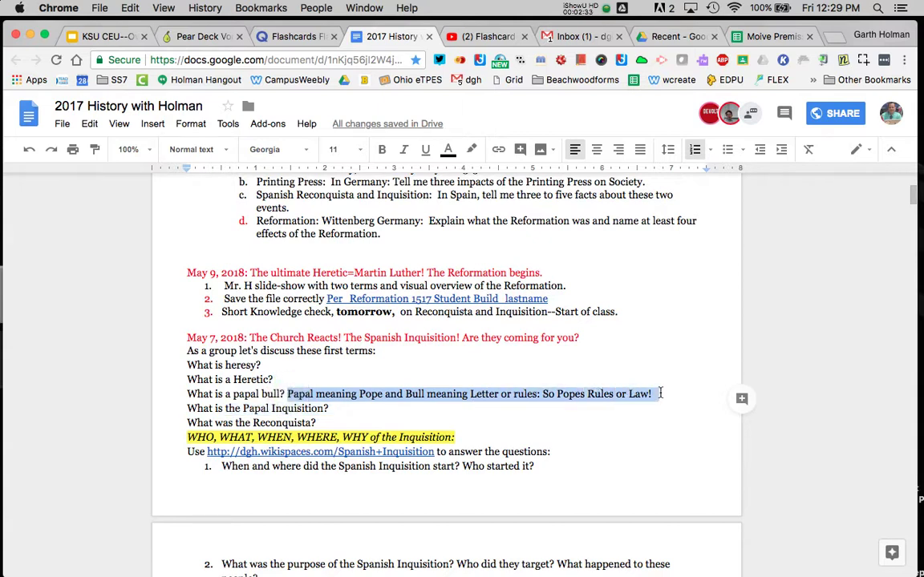
key("super+c")
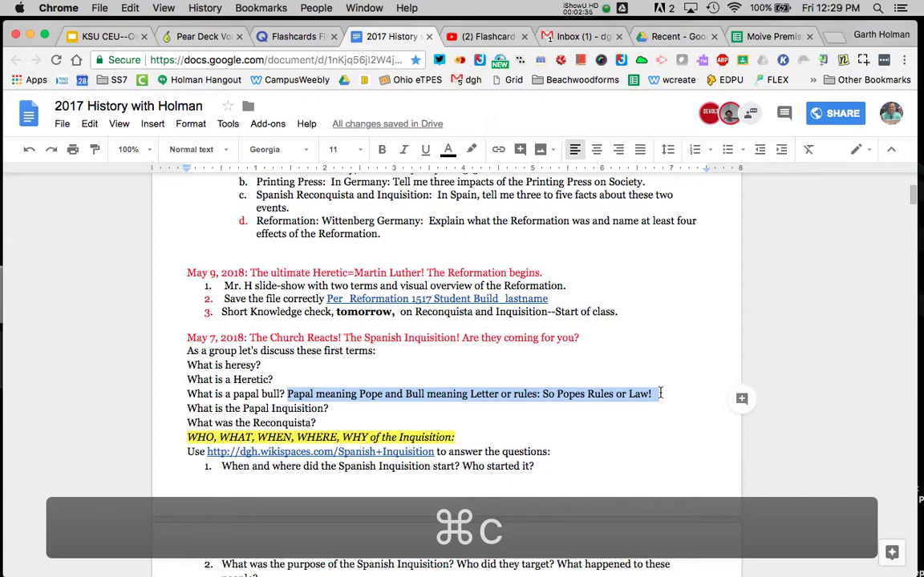
left_click(186, 38)
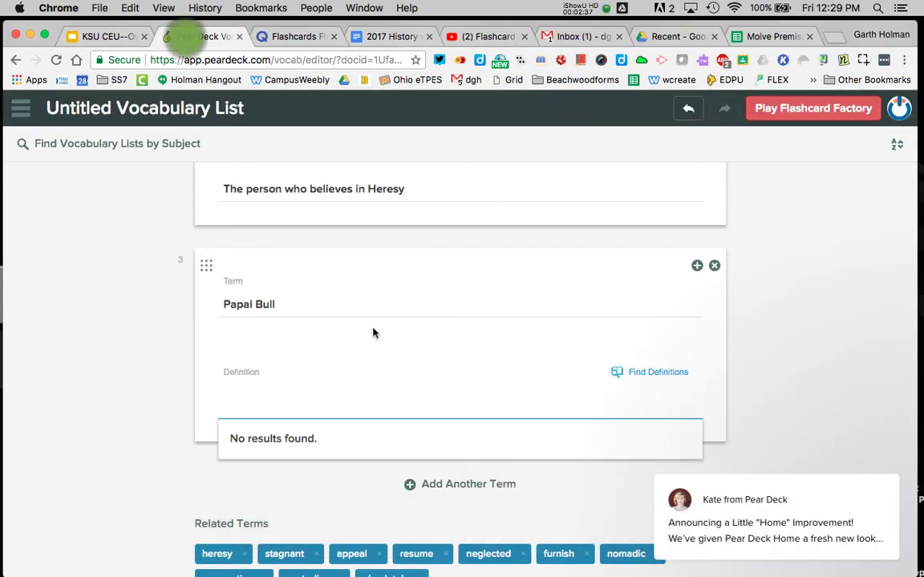
left_click(241, 409)
key("super+v")
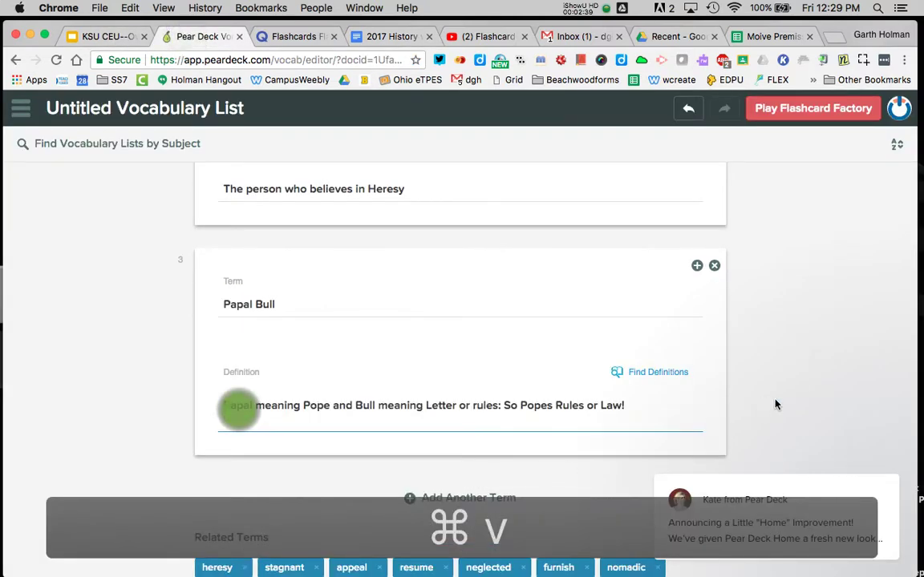
left_click(775, 404)
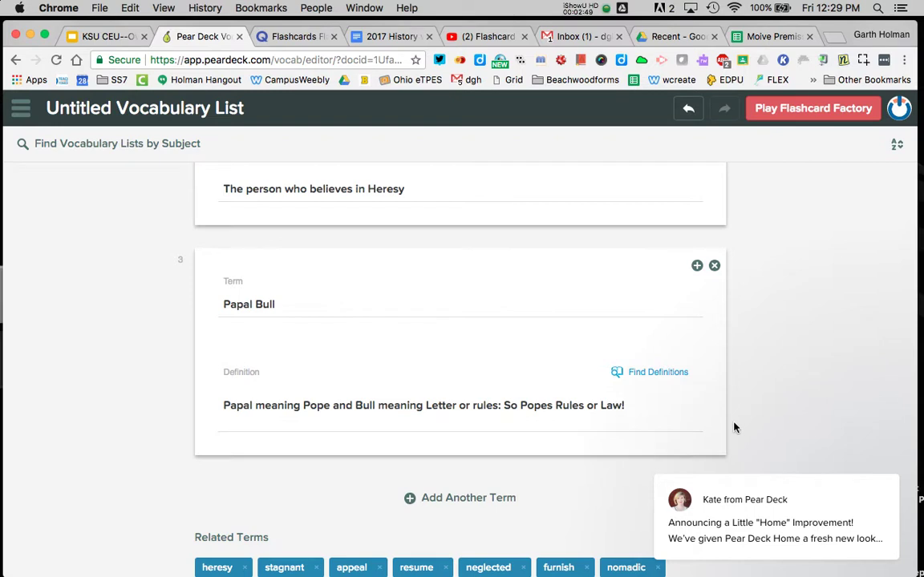
Launch Flashcard Factory from the vocabulary list, clock in and start playing with the Day Shift and Night Shift groups
left_click(831, 109)
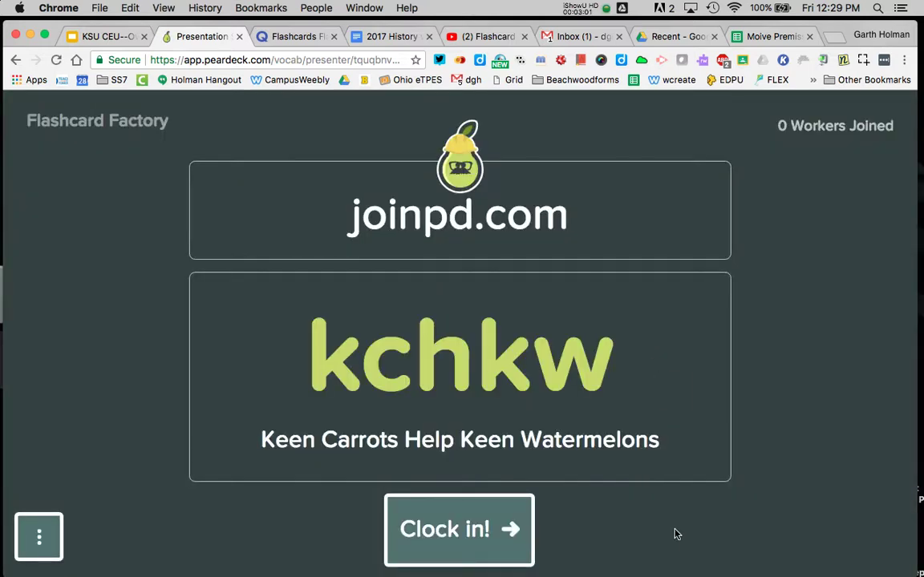
left_click(476, 535)
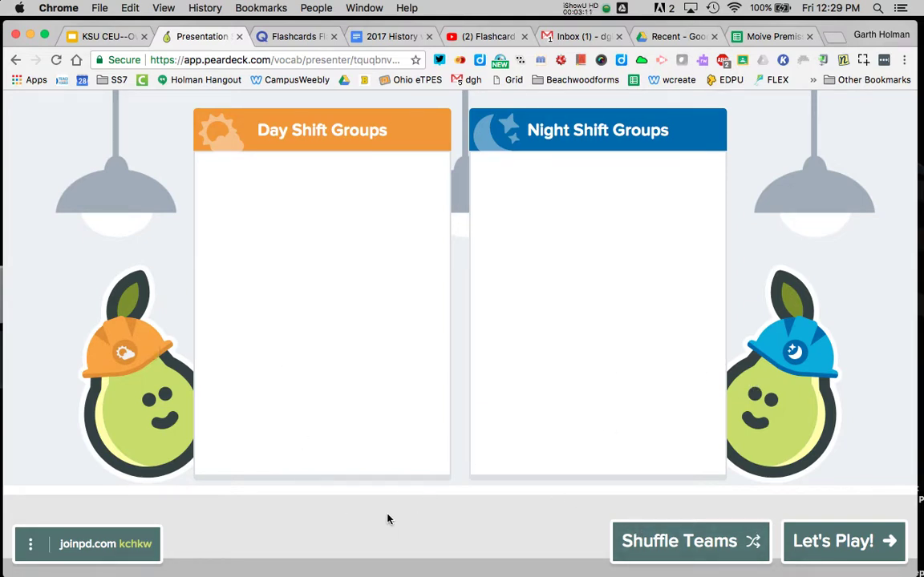
left_click(854, 544)
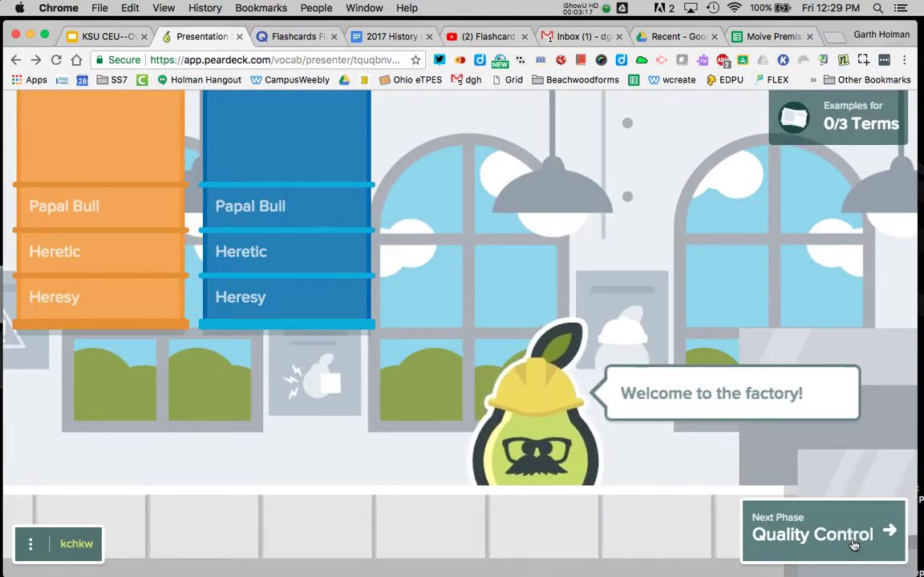
Take a screenshot of the entire factory game area below the browser's bookmarks
key("super+shift+4")
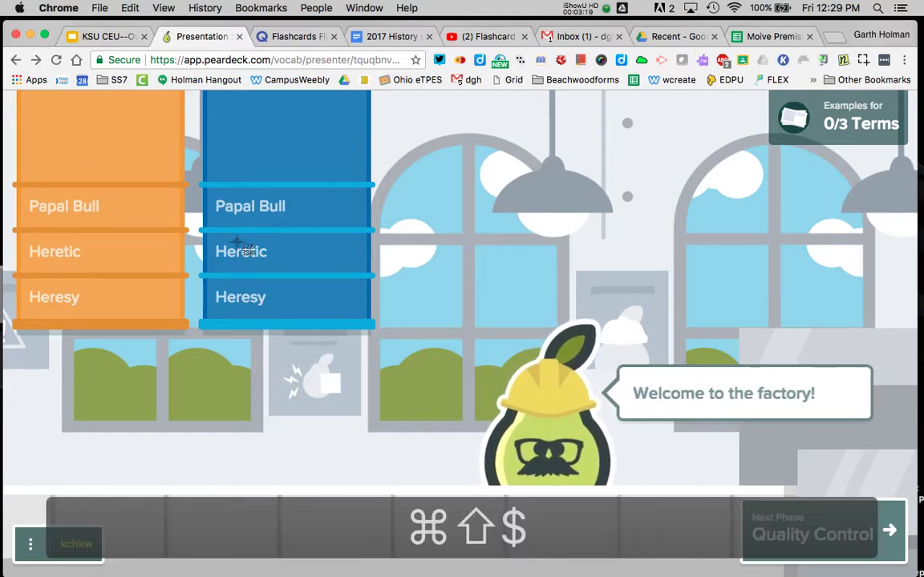
left_click_drag(8, 91, 348, 281)
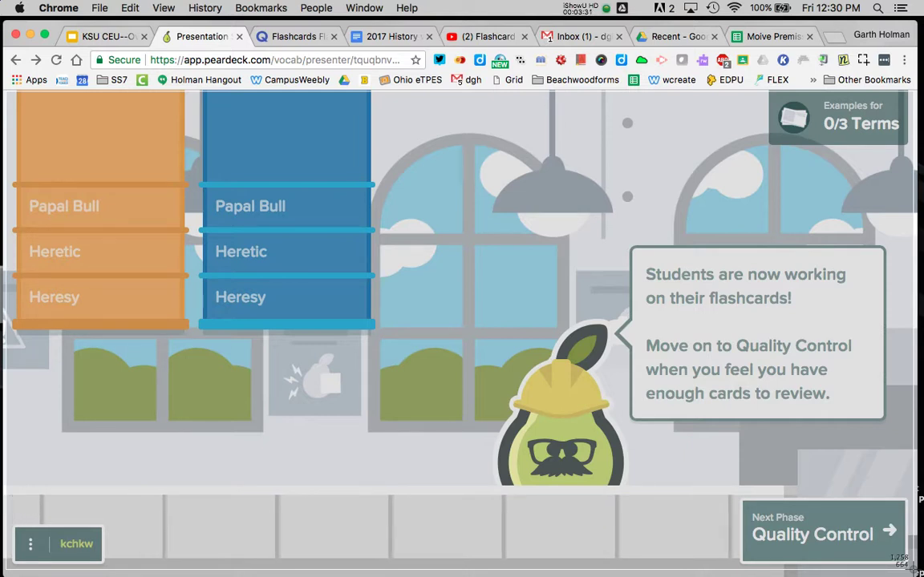
left_click_drag(6, 91, 912, 571)
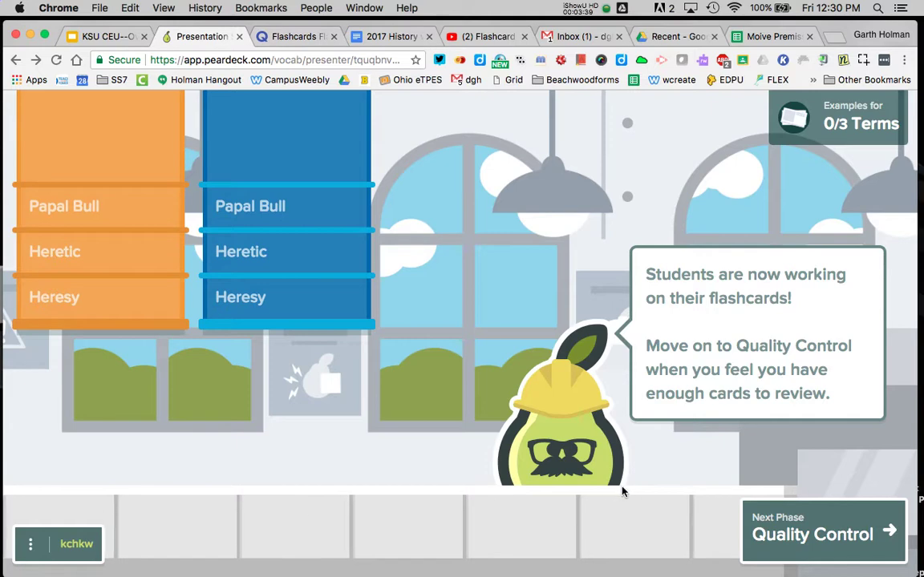
Switch to the Quizlet flashcard set and go through the next four cards, examining their drawings and written examples
left_click(298, 36)
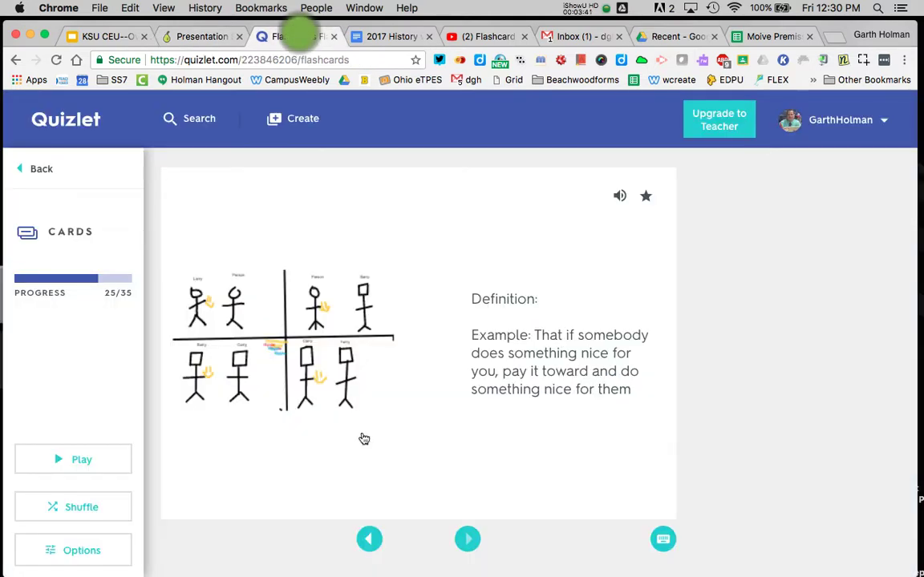
left_click(550, 300)
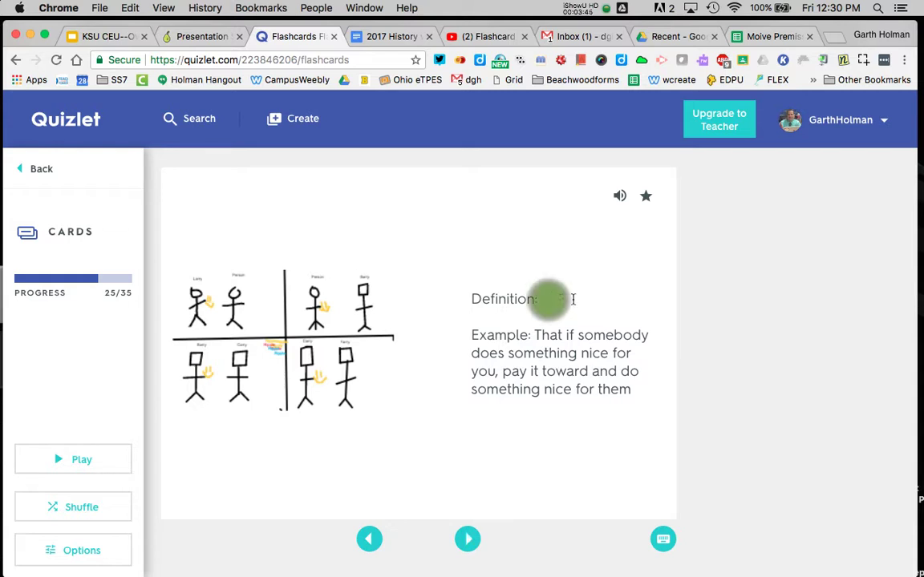
left_click(465, 542)
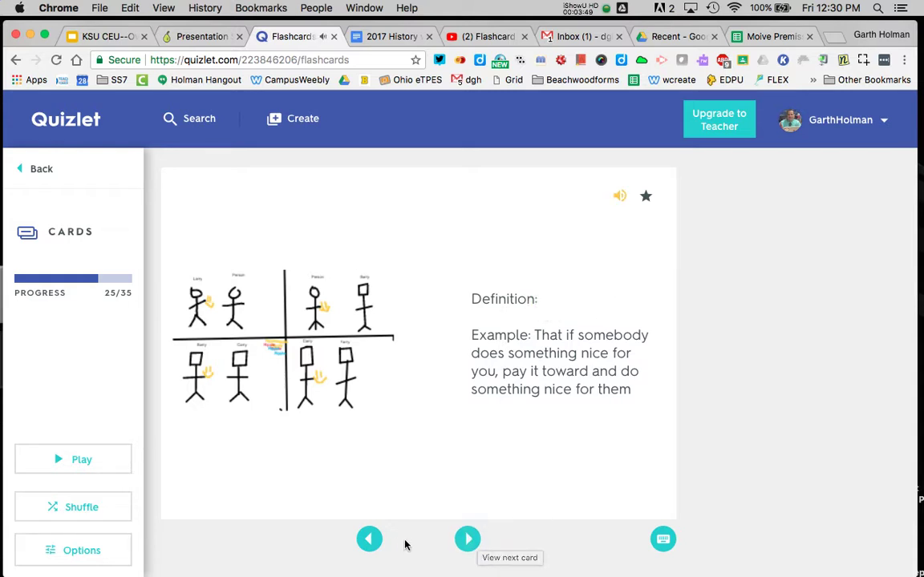
left_click(628, 195)
left_click(468, 538)
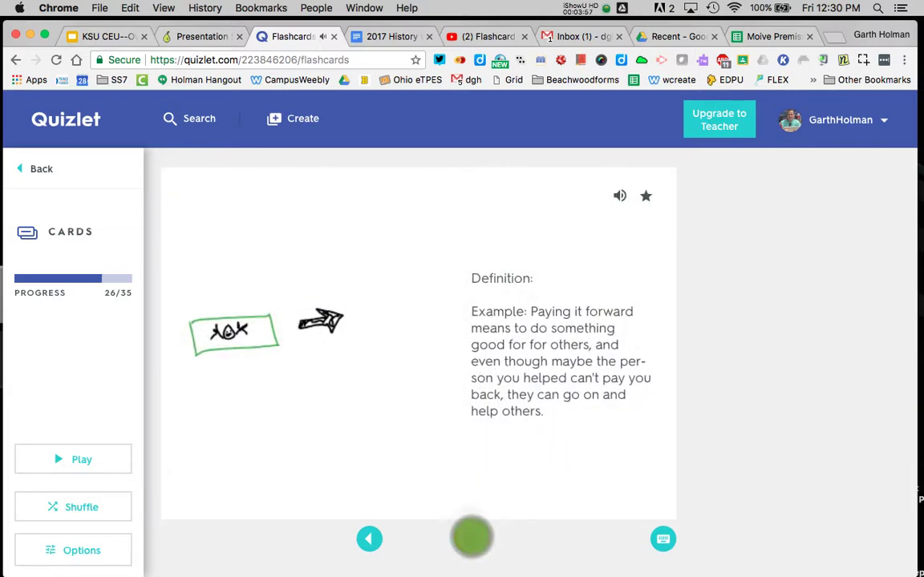
left_click(468, 538)
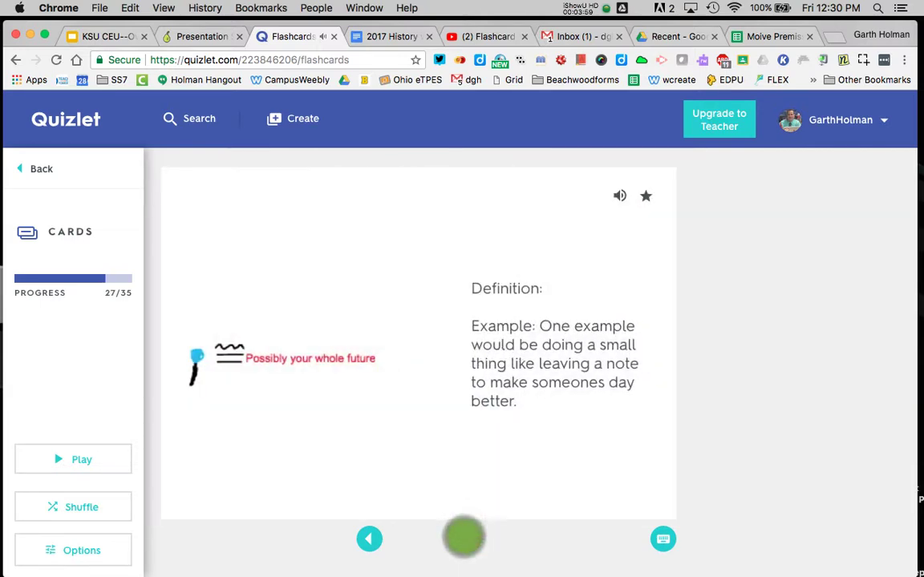
left_click(464, 538)
left_click(463, 538)
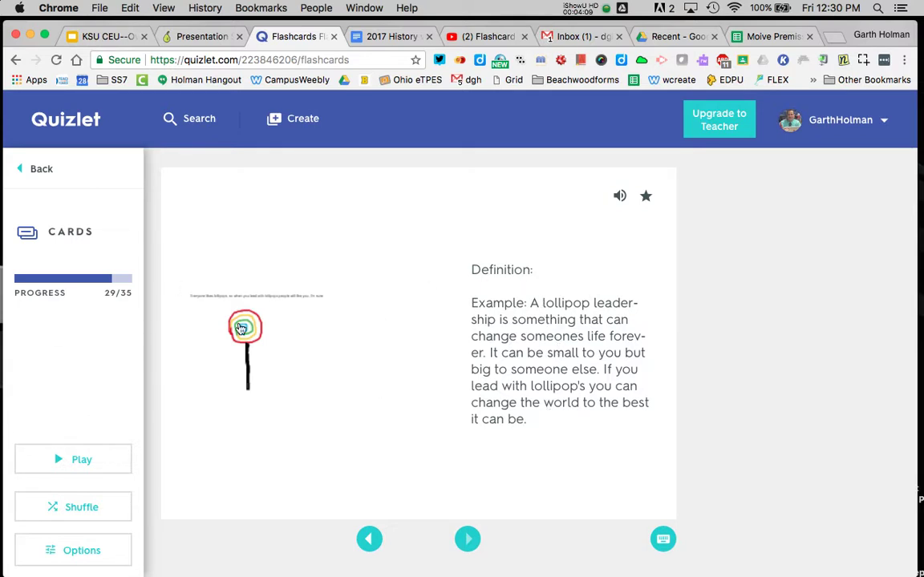
Advance through three more flashcards to card 32 of 35, examining each student drawing and example sentence
left_click(468, 540)
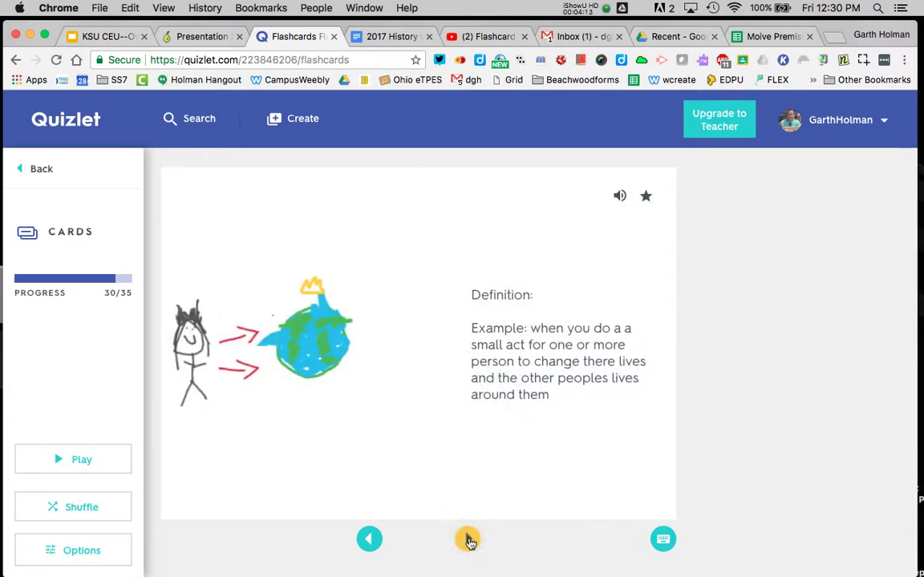
left_click(468, 540)
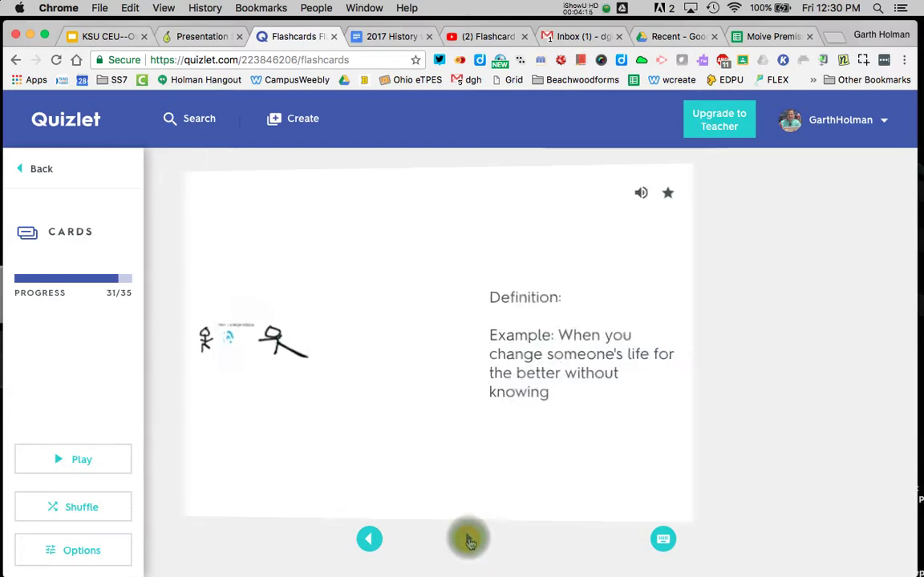
left_click(468, 540)
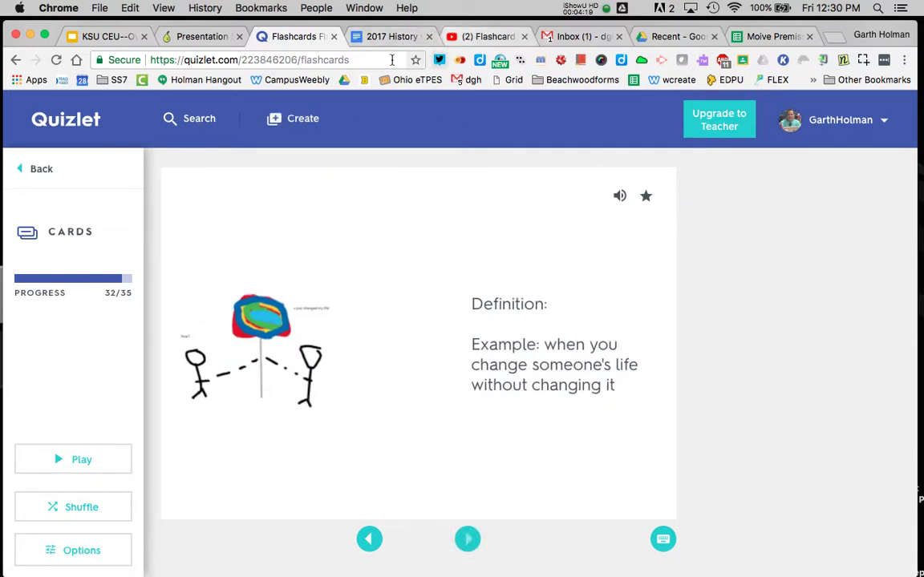
View the Vocabulary Factory assignment slide in Google Slides, then switch to the Flashcard Factory video on YouTube and skip ahead to 0:08
left_click(107, 37)
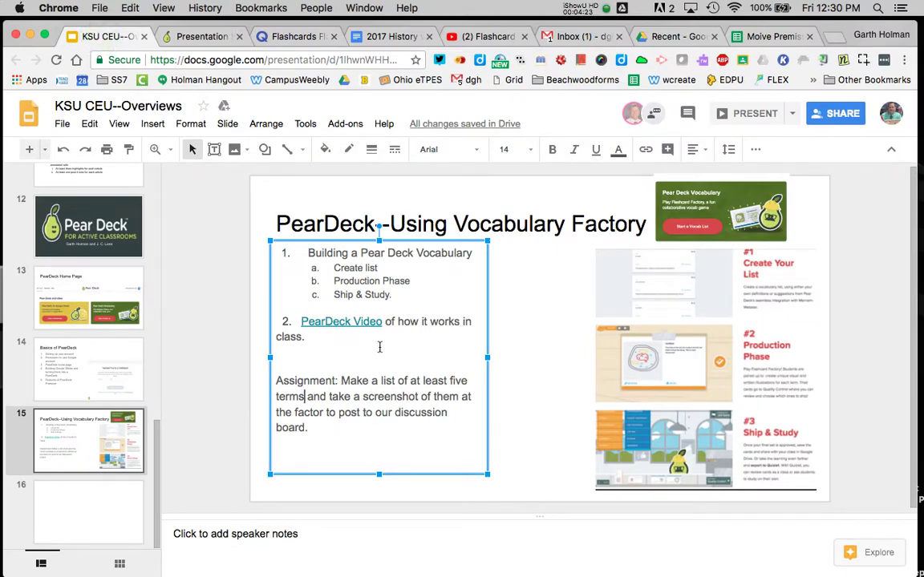
left_click(484, 36)
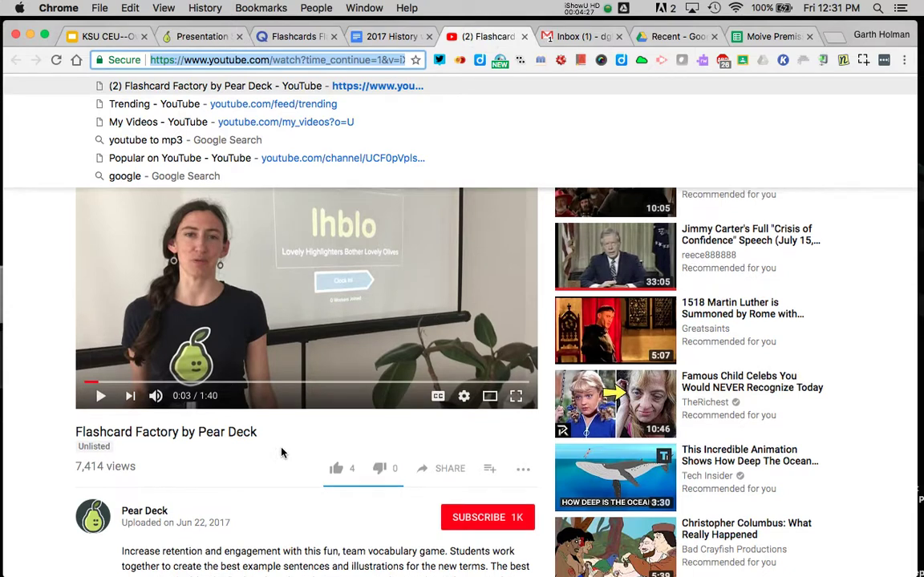
left_click(42, 290)
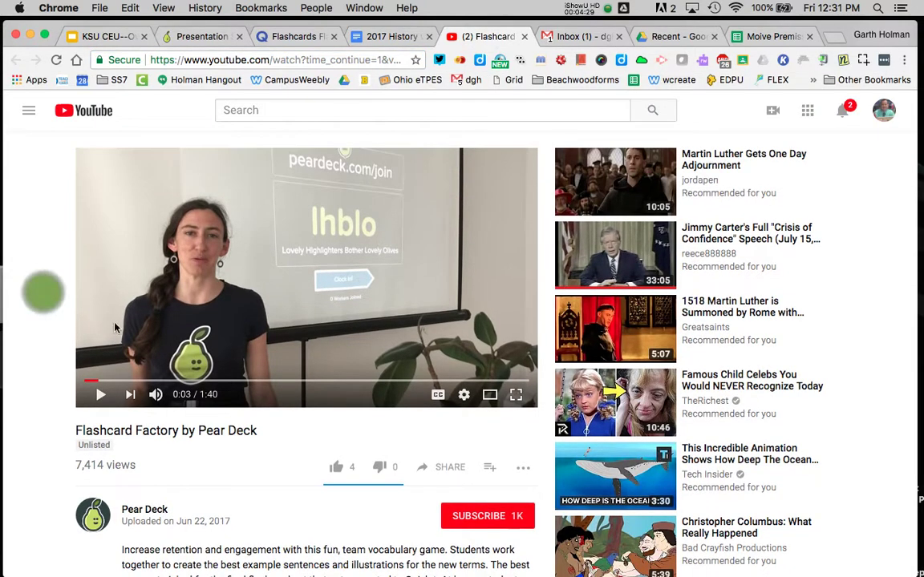
left_click(120, 377)
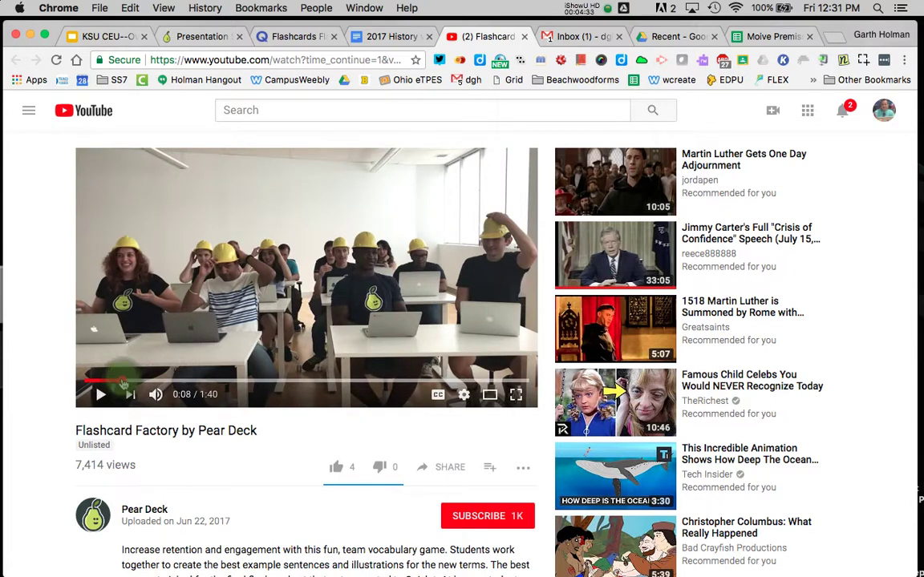